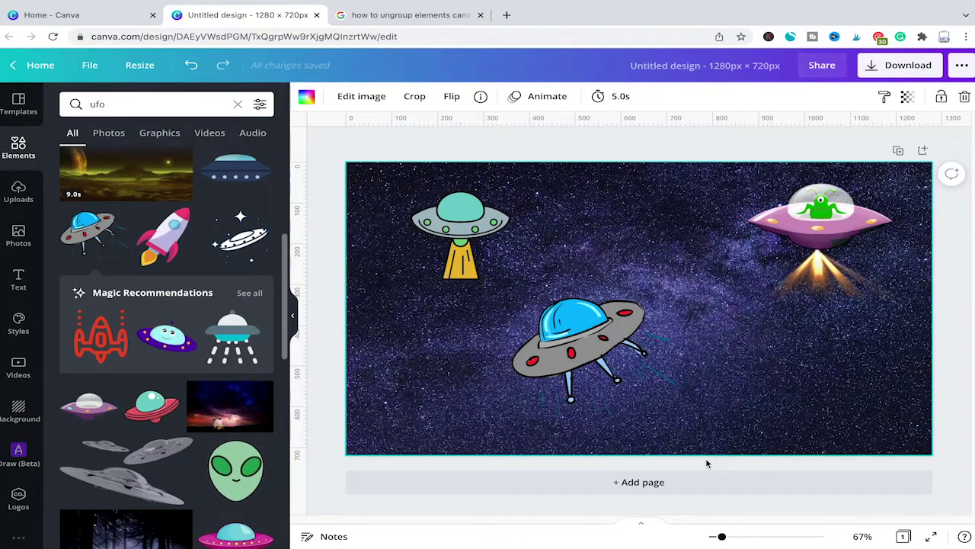
Marquee-select the three UFOs and combine them into a single group.
left_click_drag(385, 186, 897, 409)
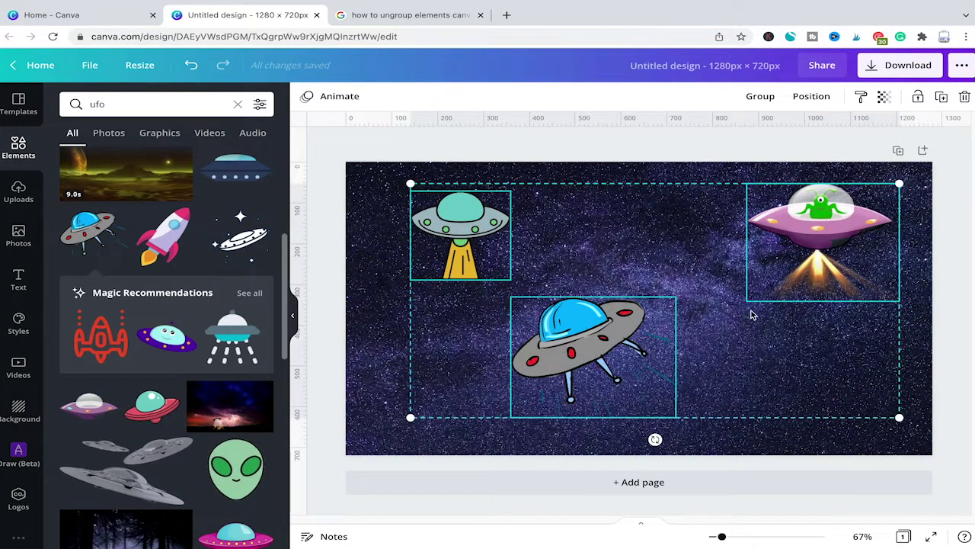
left_click(765, 96)
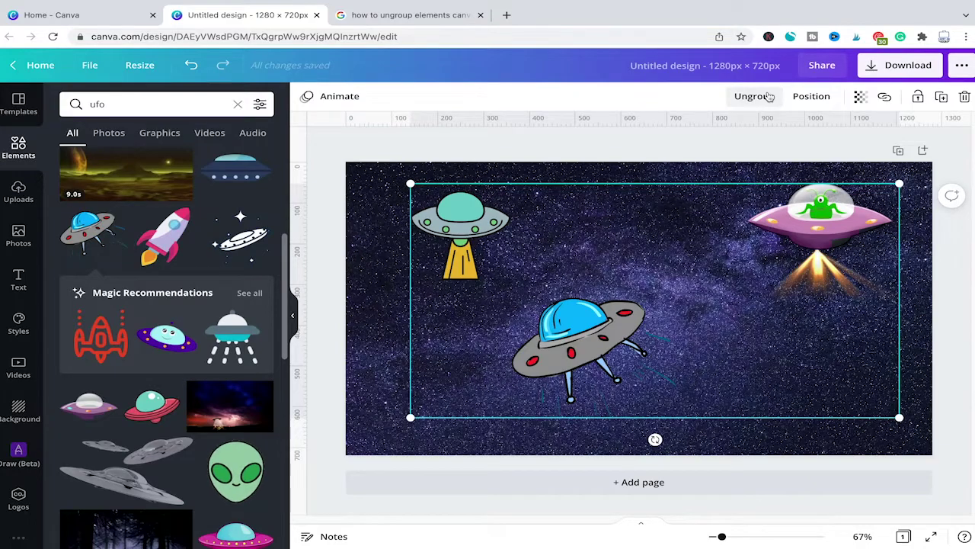
left_click(647, 480)
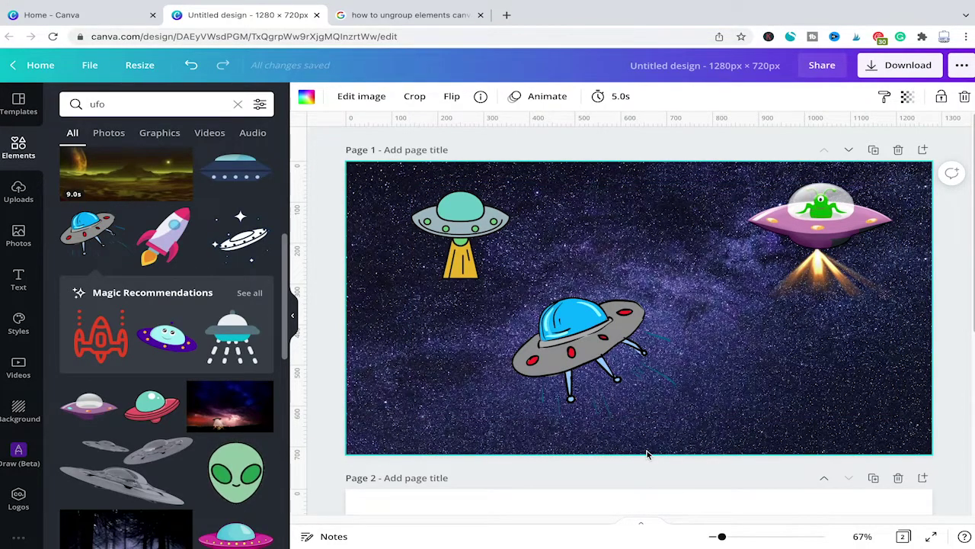
Ungroup the UFOs, then move the teal UFO slightly lower and the grey UFO right.
left_click(474, 224)
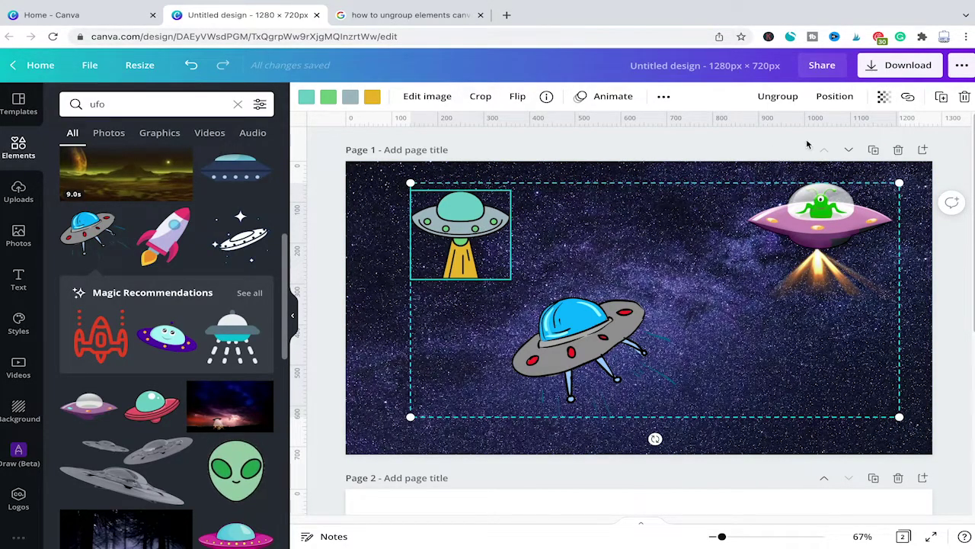
left_click(775, 99)
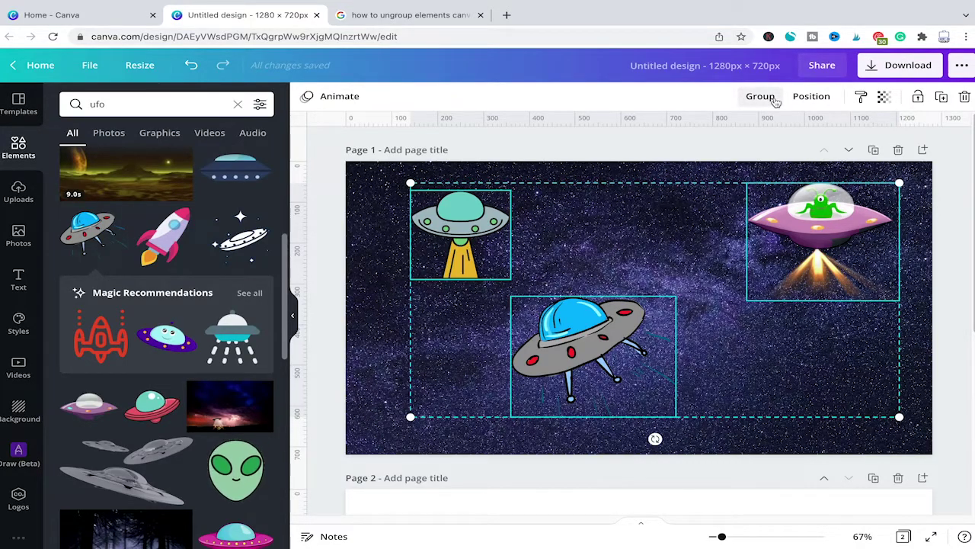
left_click(460, 233)
left_click(579, 350)
left_click_drag(460, 229, 571, 243)
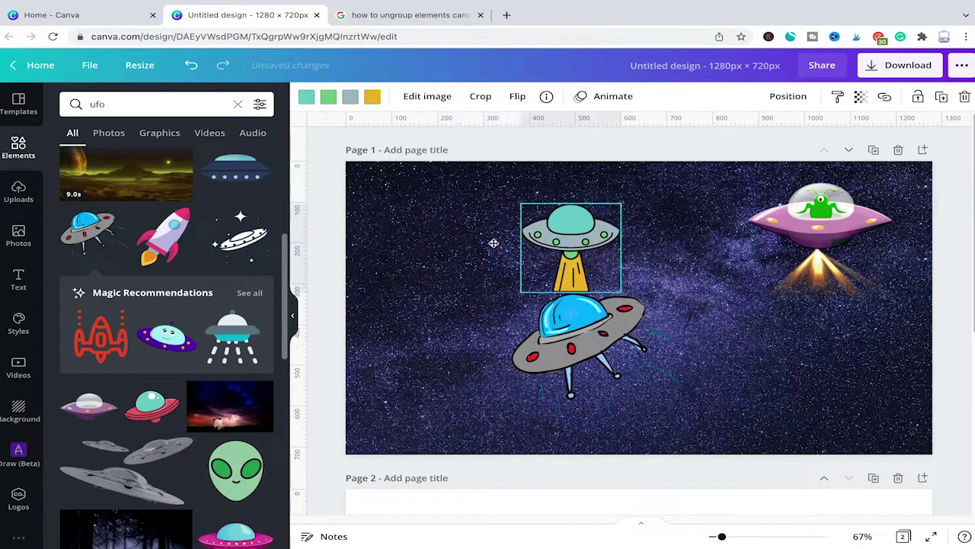
left_click_drag(494, 243, 439, 221)
left_click(579, 343)
left_click_drag(579, 343, 640, 335)
left_click_drag(442, 229, 470, 279)
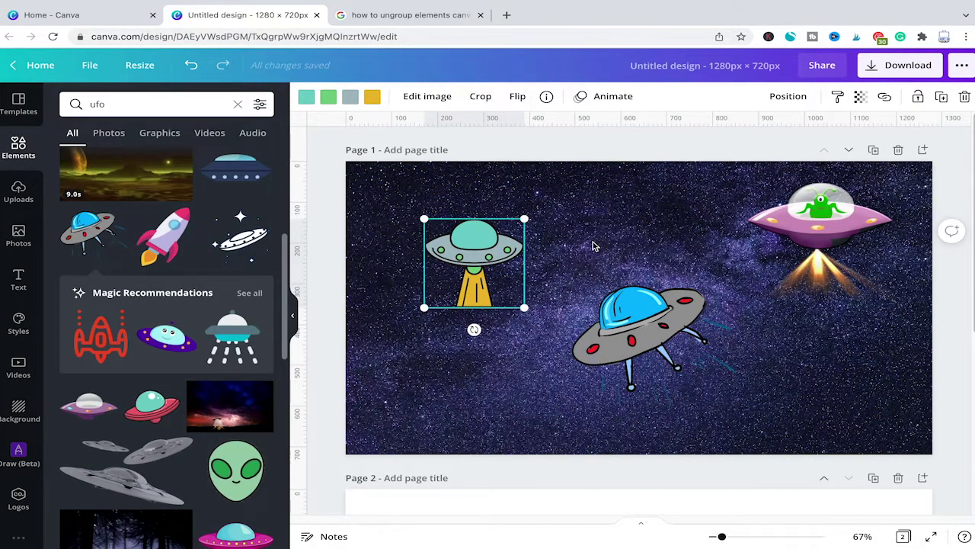
left_click(812, 252)
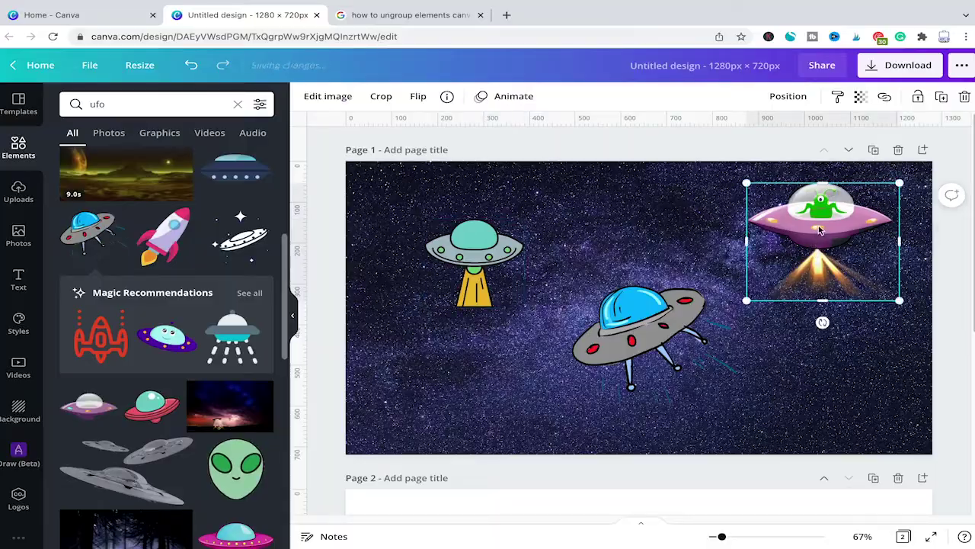
left_click(554, 171)
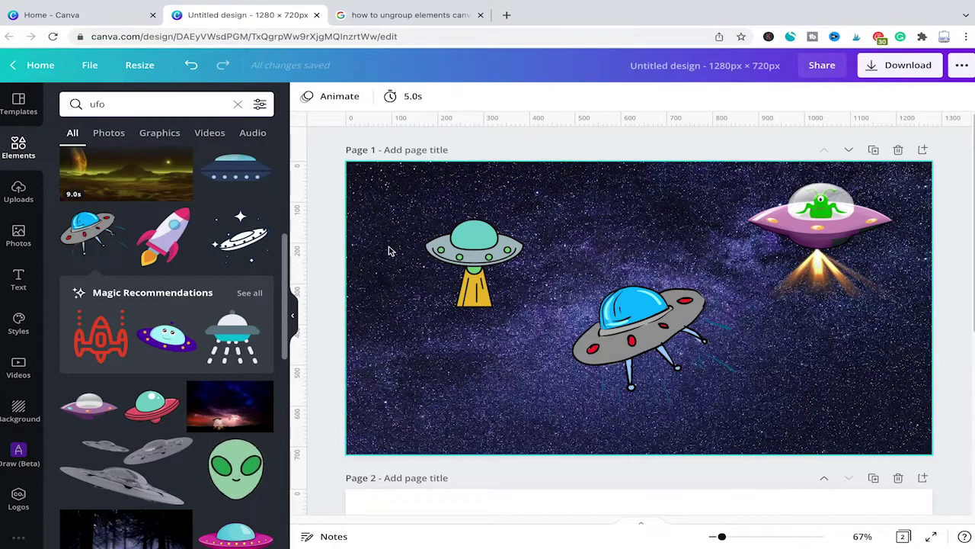
Group the three UFOs with Ctrl+G and nudge the whole group slightly.
left_click_drag(379, 177, 902, 404)
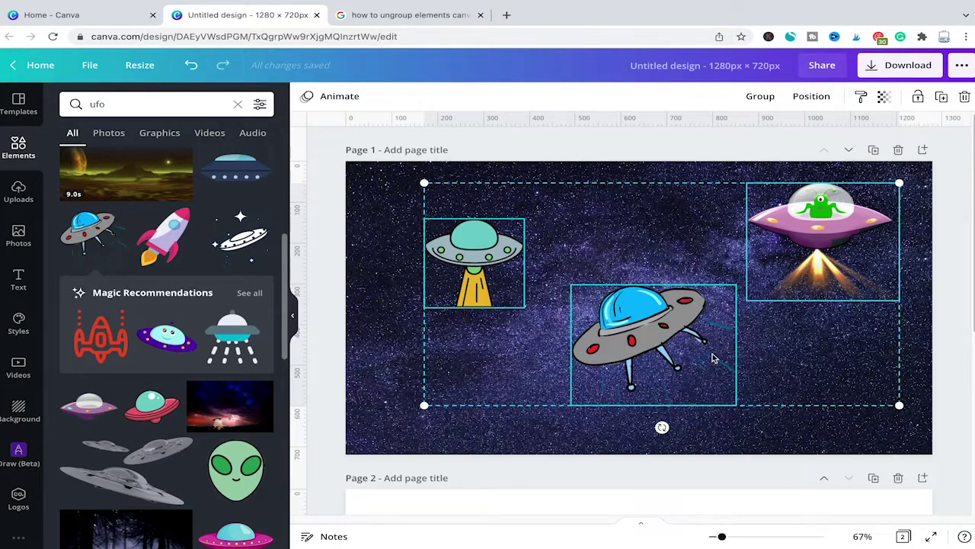
key("ctrl+g")
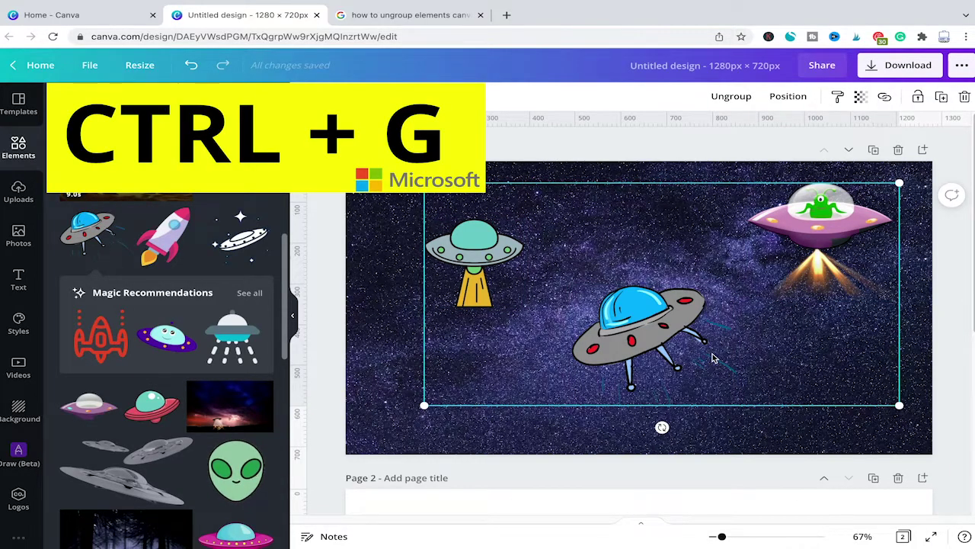
mouse_move(473, 253)
left_mouse_down()
mouse_move(429, 269)
mouse_move(479, 249)
left_mouse_up()
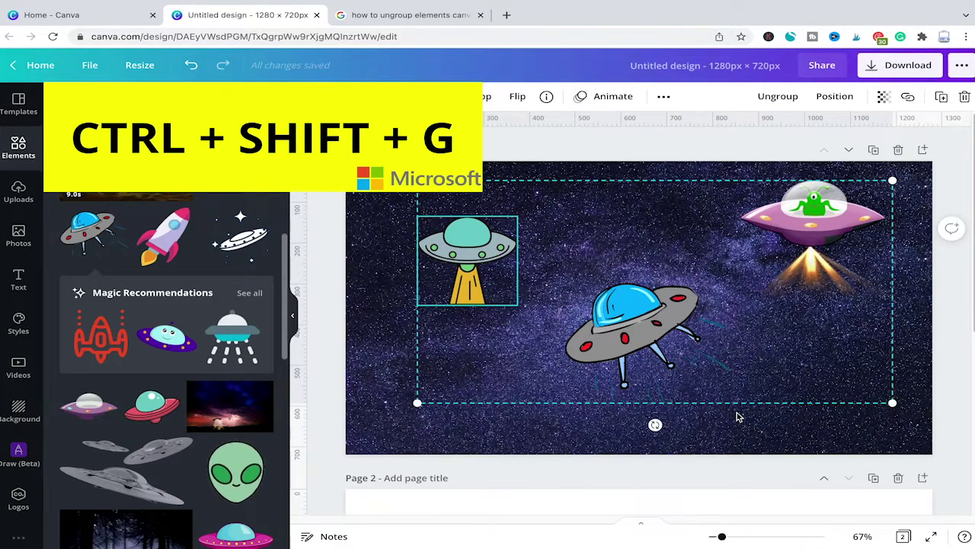
left_click(400, 197)
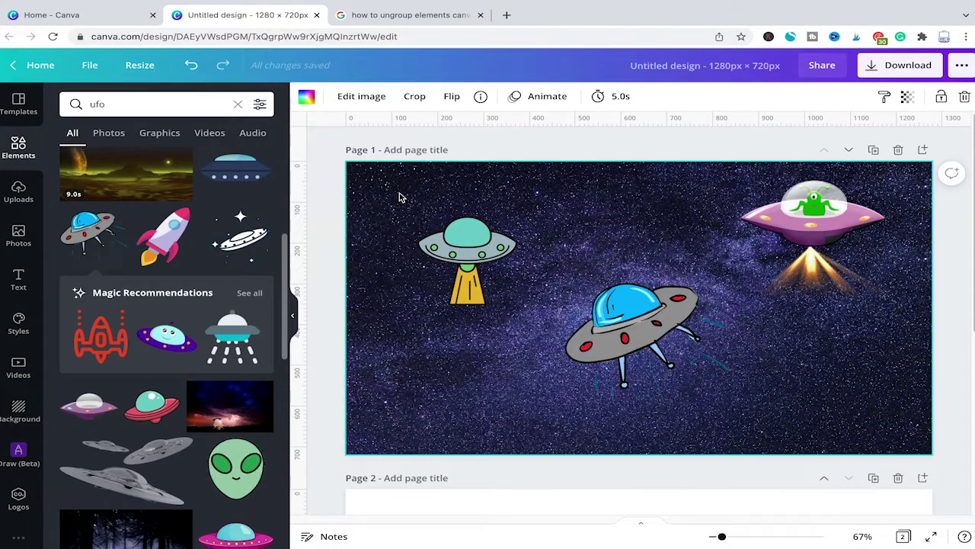
Marquee-select the three UFOs and group them with Cmd+G.
left_click_drag(396, 187, 891, 403)
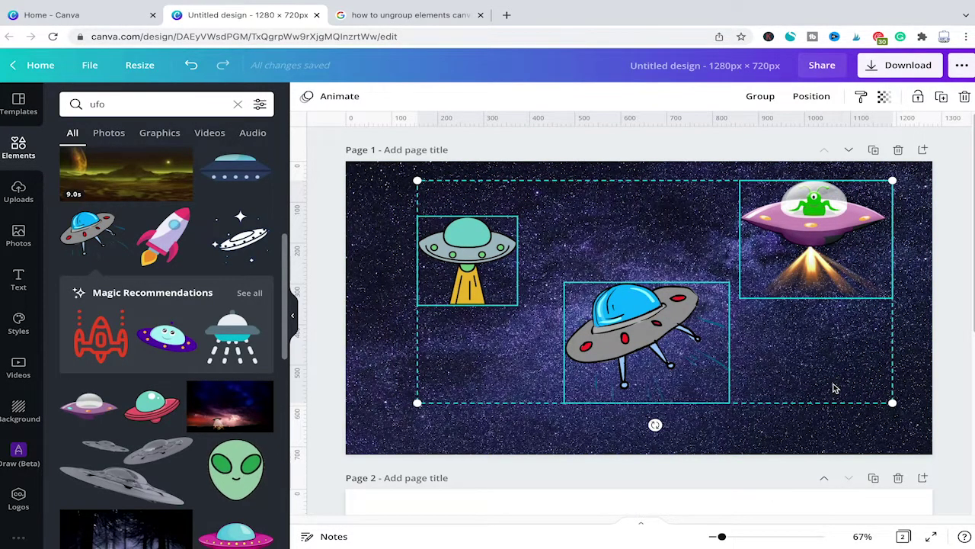
key("super+g")
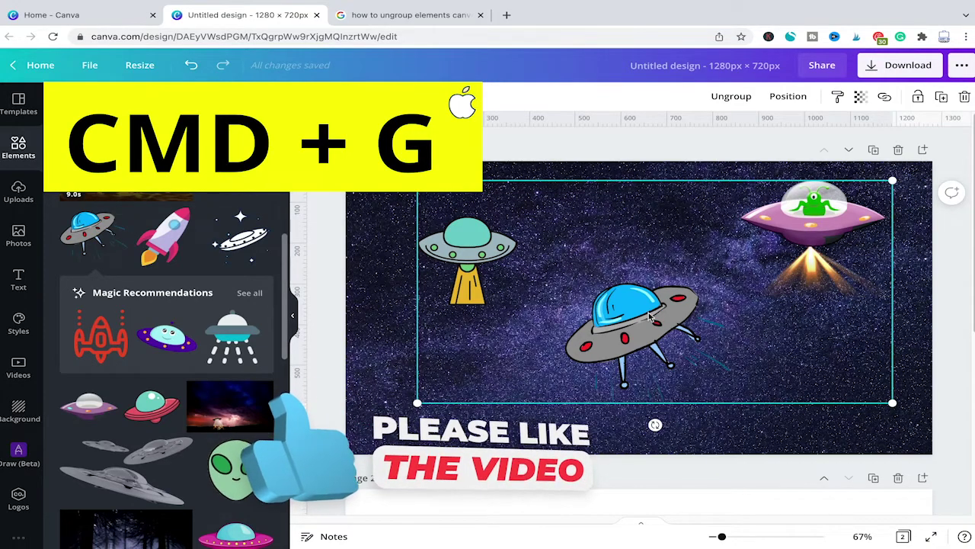
left_click(647, 437)
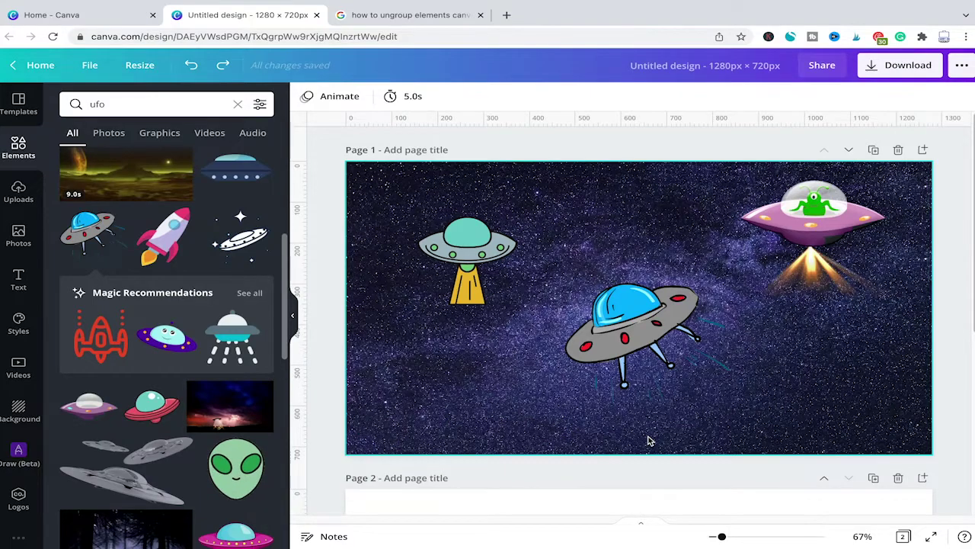
Ungroup with Cmd+Shift+G and move the teal UFO up toward the top-left.
left_click(470, 240)
left_click(536, 253)
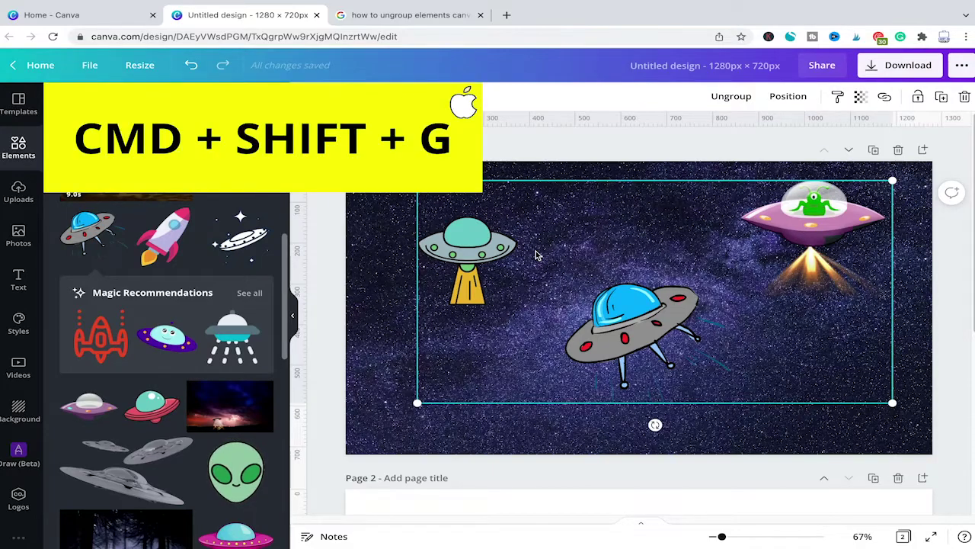
key("super+shift+g")
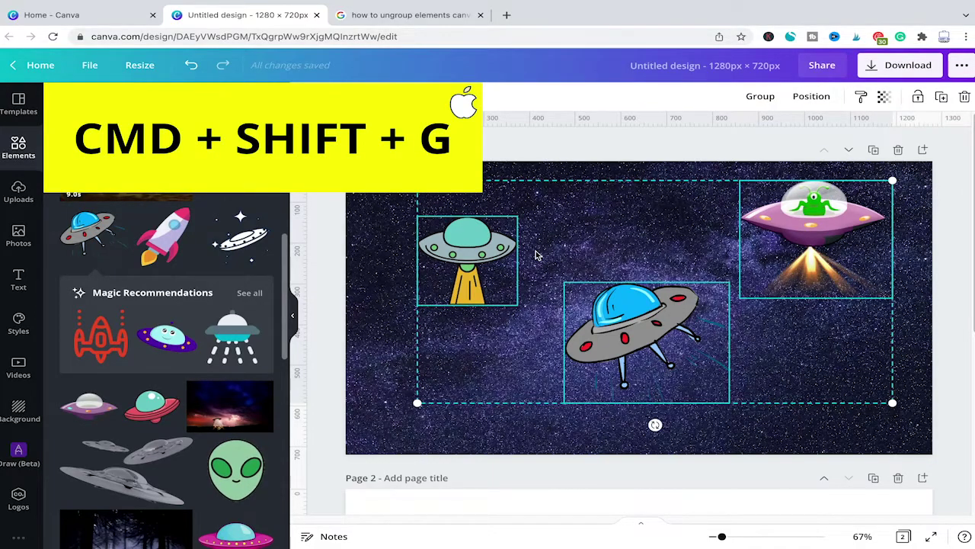
left_click(536, 253)
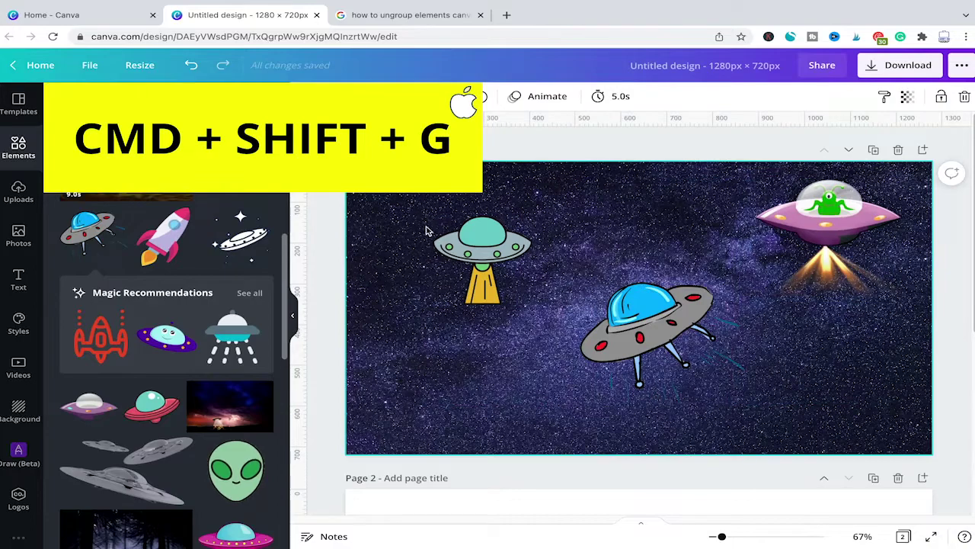
left_click(424, 224)
mouse_move(502, 269)
left_mouse_down()
mouse_move(515, 259)
mouse_move(483, 248)
mouse_move(515, 256)
mouse_move(501, 255)
left_mouse_up()
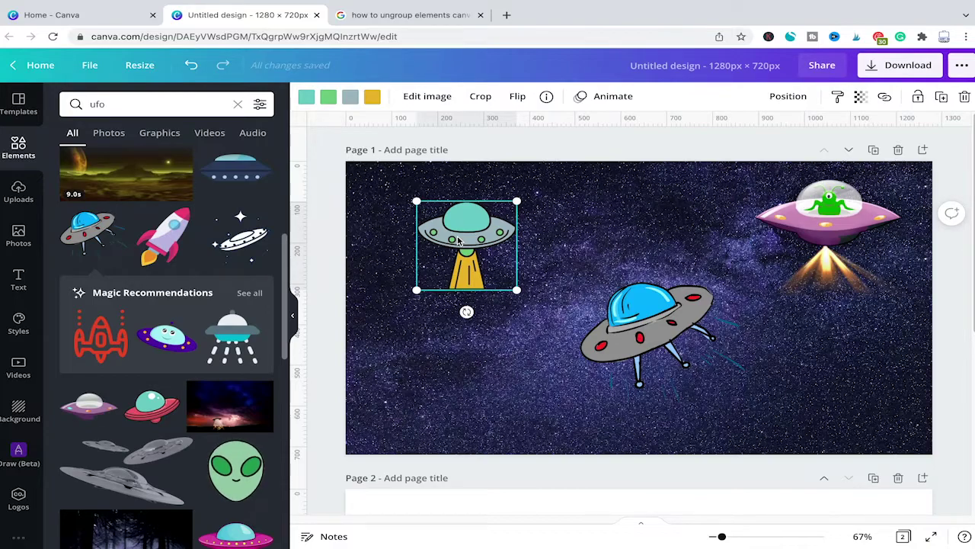
left_click(518, 365)
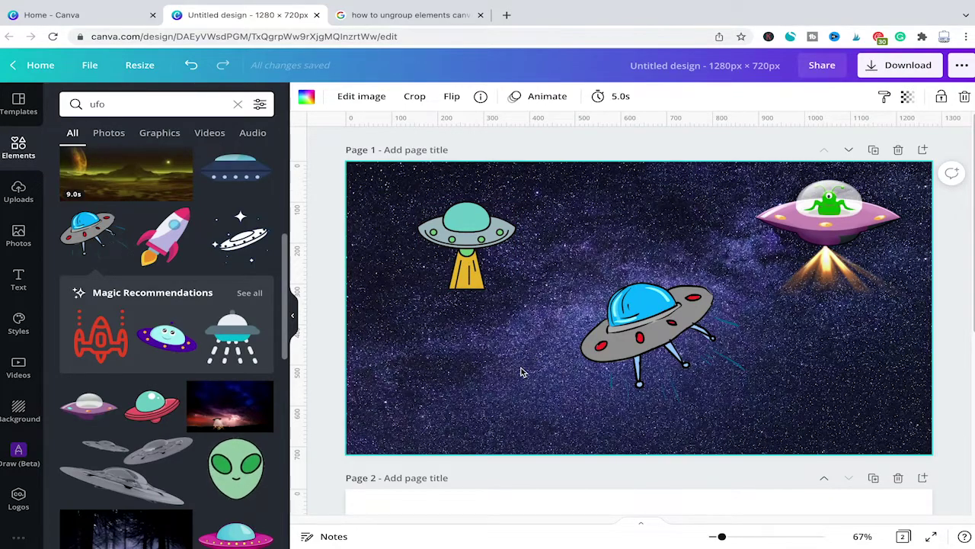
left_click(341, 223)
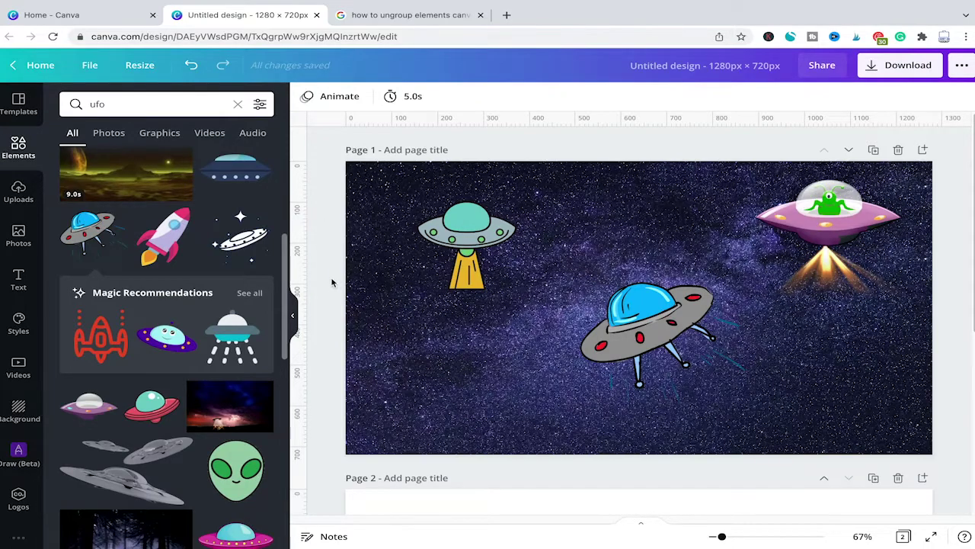
Lock the starry background, then move the teal UFO lower beside the grey UFO.
left_click(492, 380)
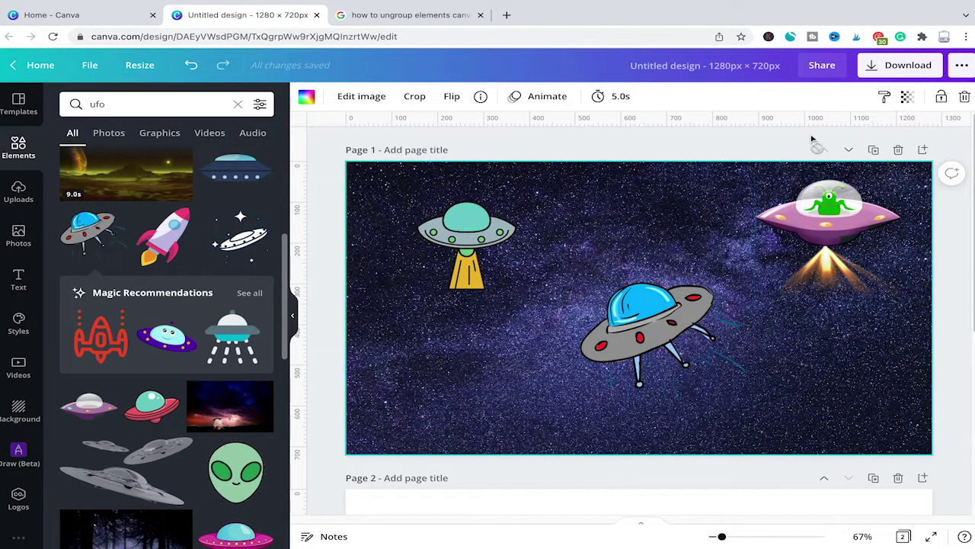
left_click(941, 98)
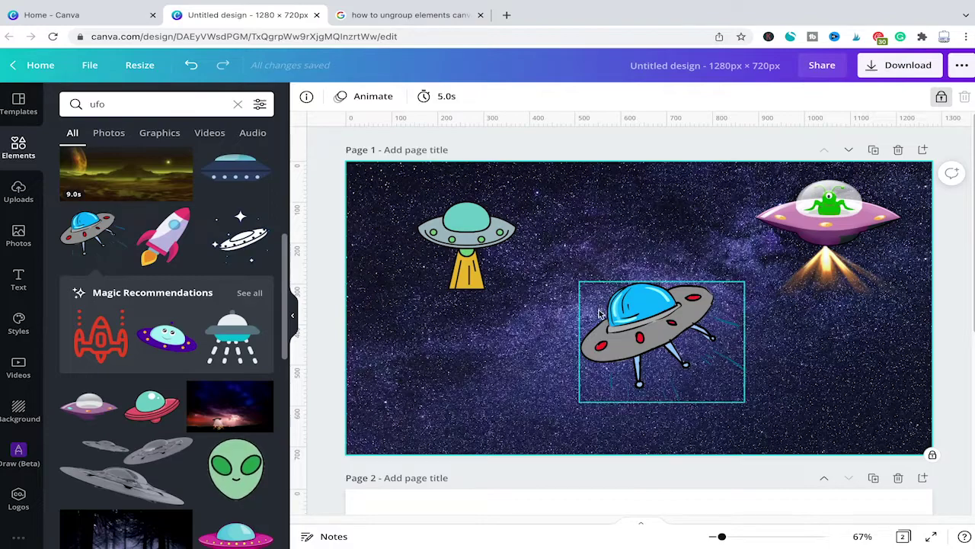
left_click(668, 332)
left_click(493, 259)
mouse_move(633, 328)
left_mouse_down()
mouse_move(508, 318)
mouse_move(619, 320)
left_mouse_up()
left_click_drag(424, 203, 442, 253)
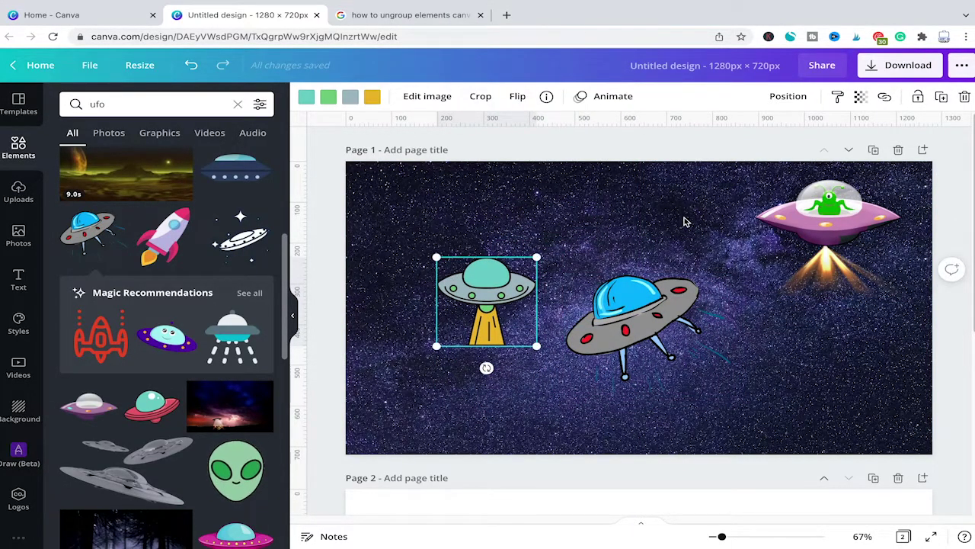